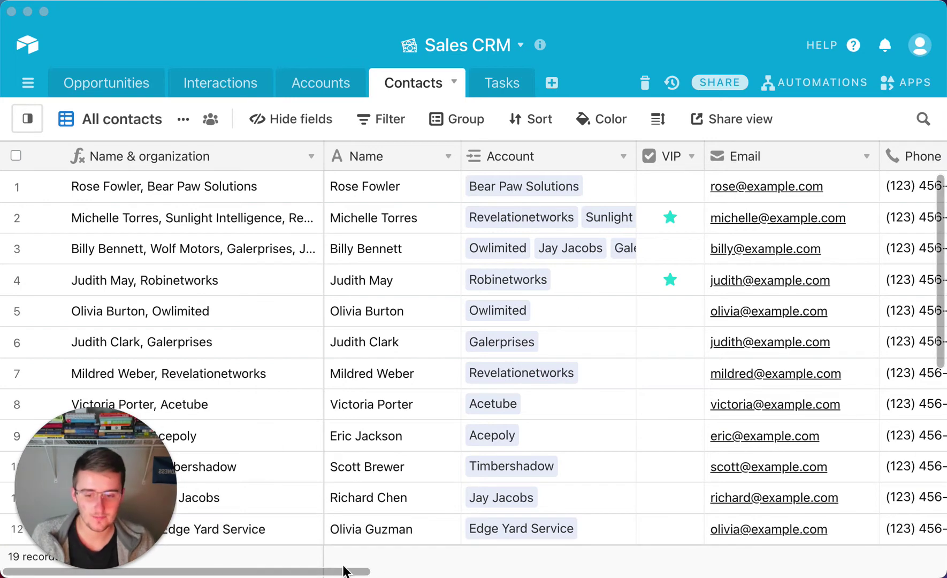
Re-enter the email of the fourth contact in the Contacts table with a capital first letter.
click(396, 570)
drag(325, 571, 429, 574)
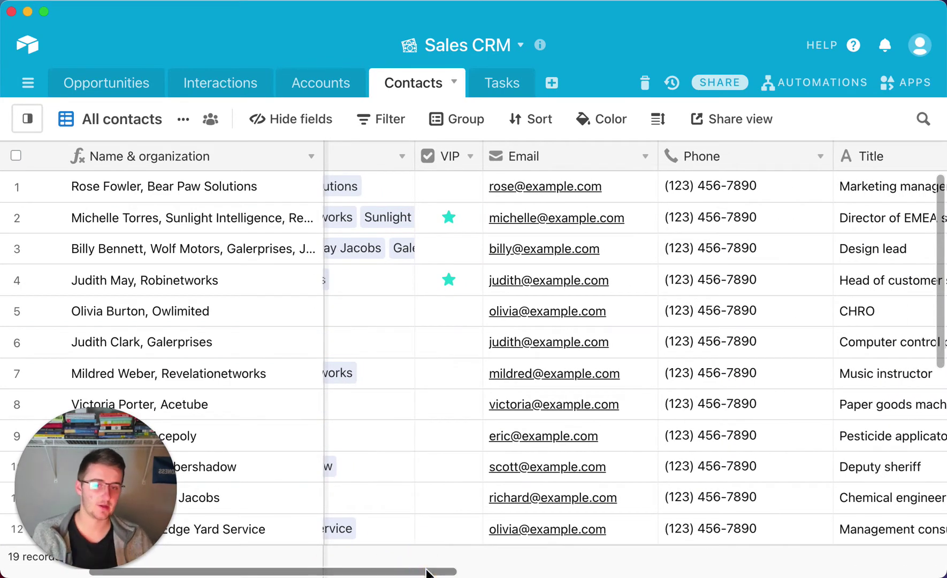
right_click(615, 155)
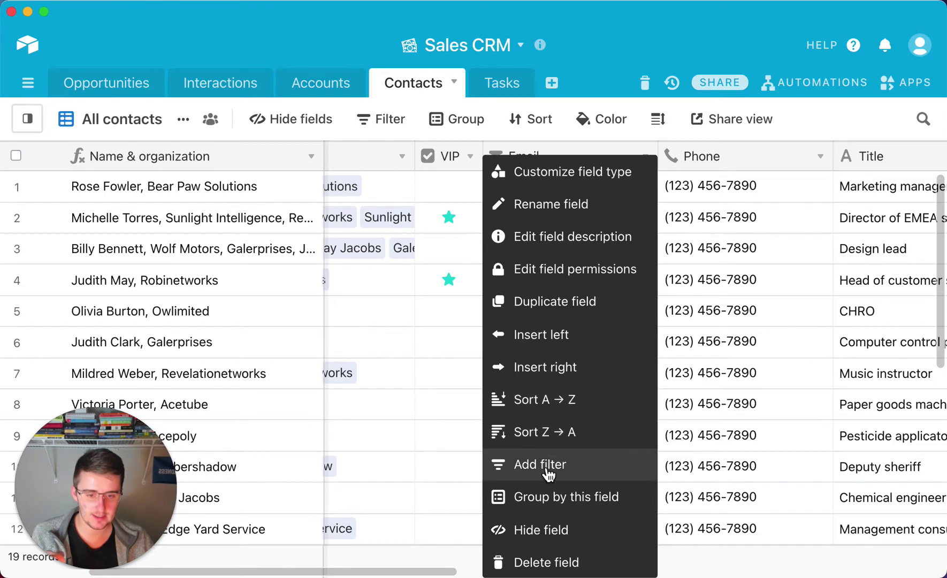
click(435, 316)
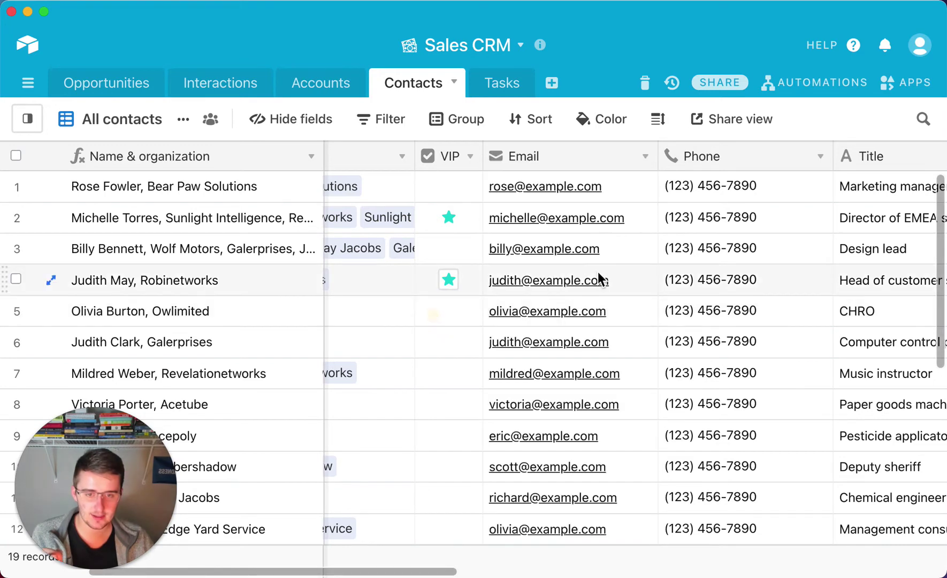
click(552, 287)
text(J)
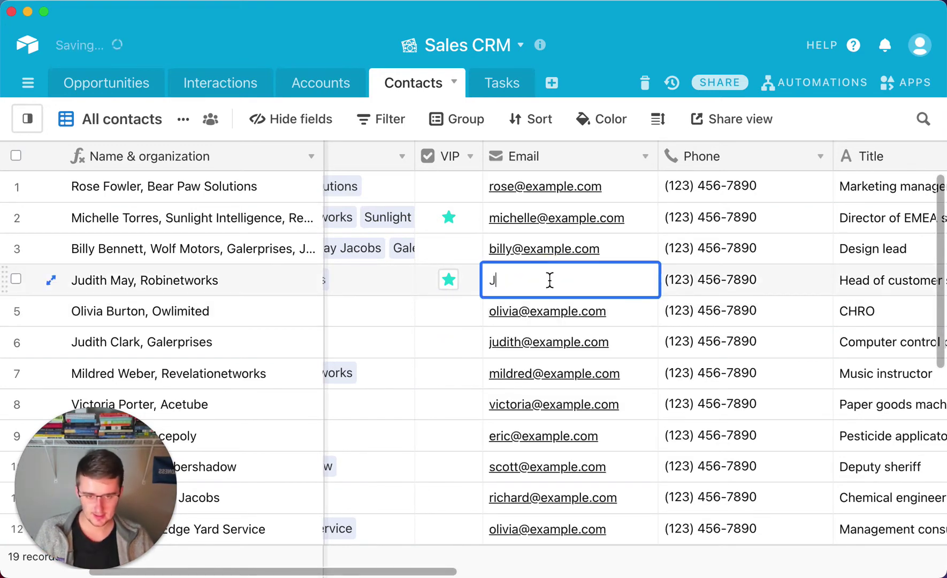
text(udit)
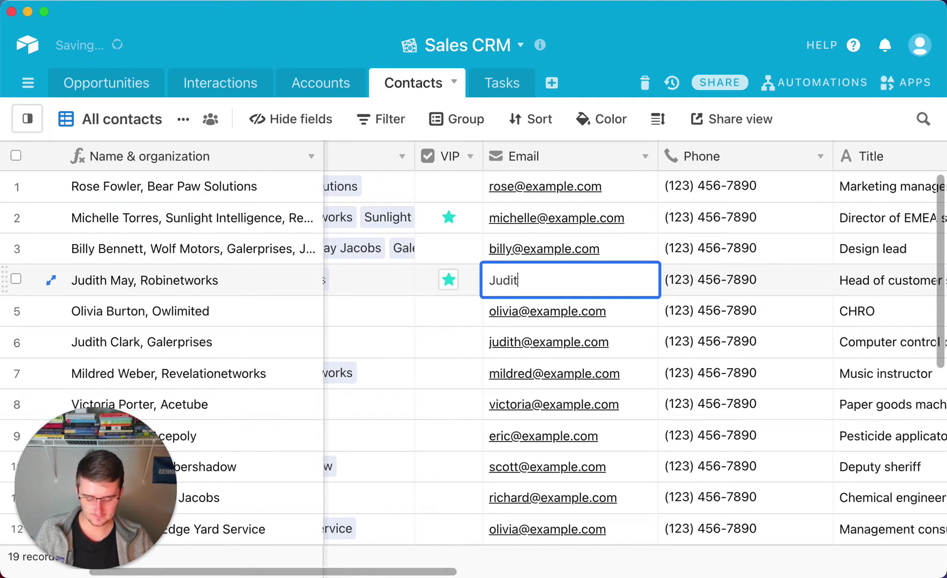
text(h@exam)
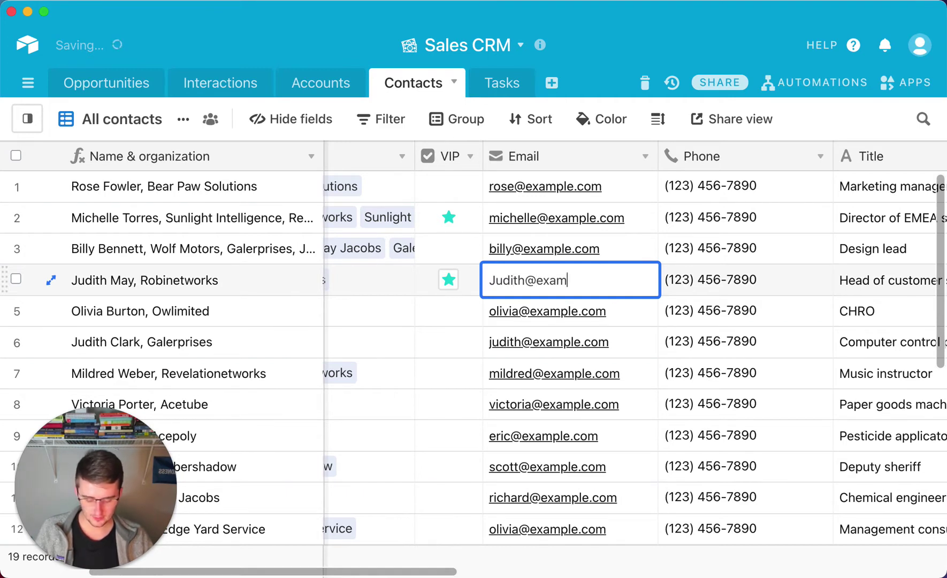
text(ple.com)
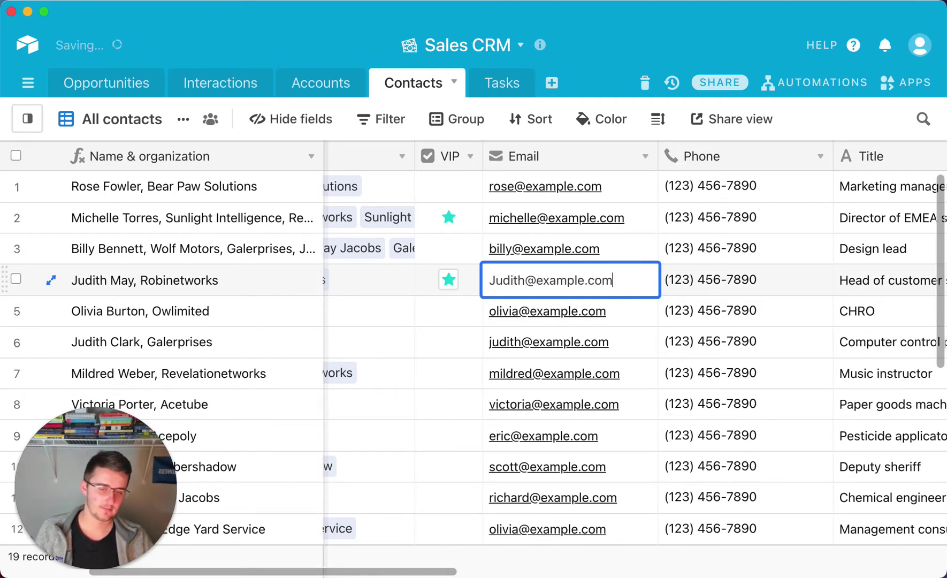
click(649, 373)
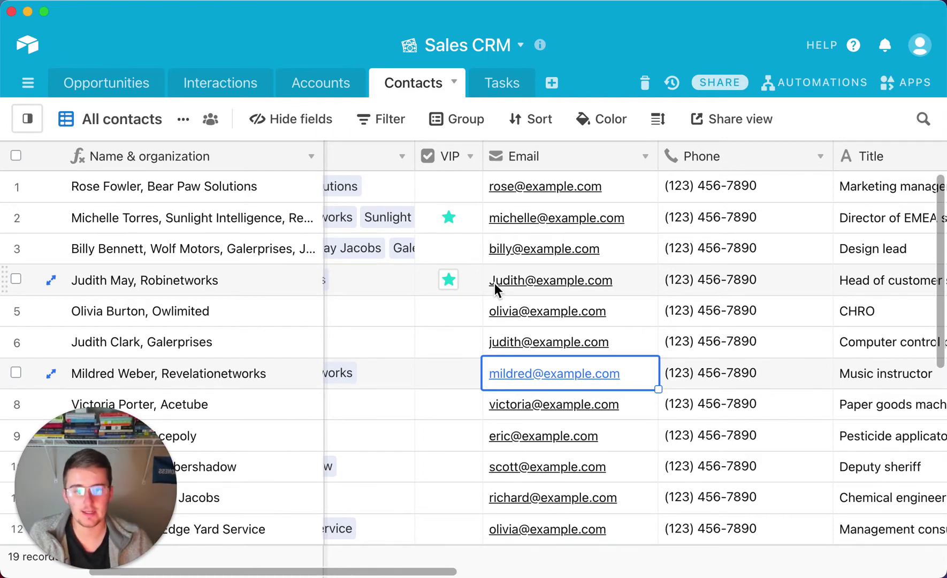
Change the first letter of the fourth contact's email back to lowercase.
click(496, 290)
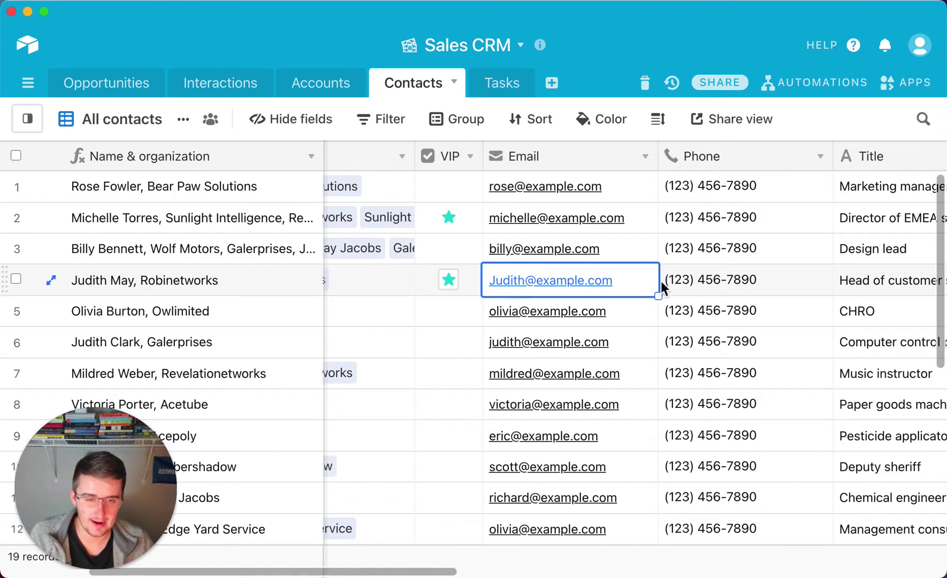
click(637, 281)
click(495, 285)
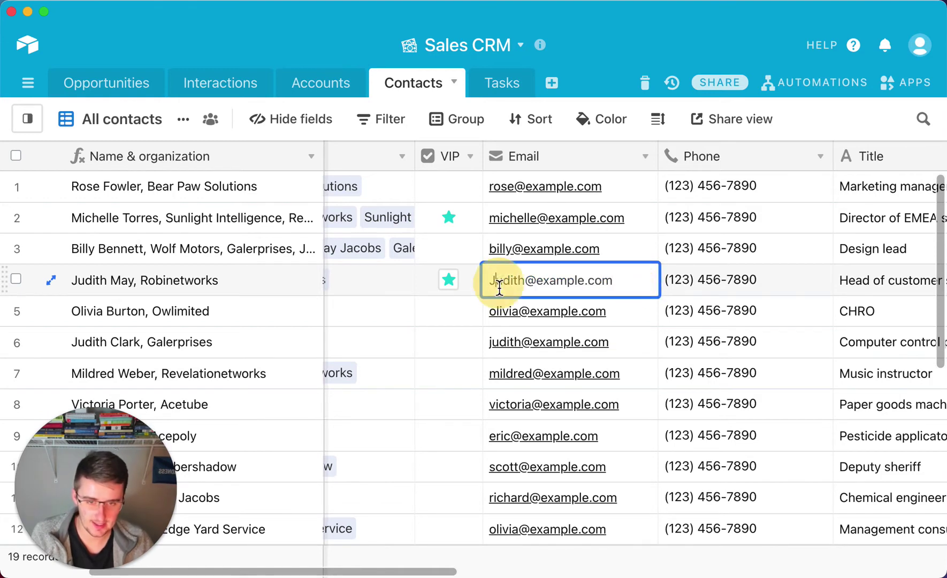
key(BackSpace)
text(j)
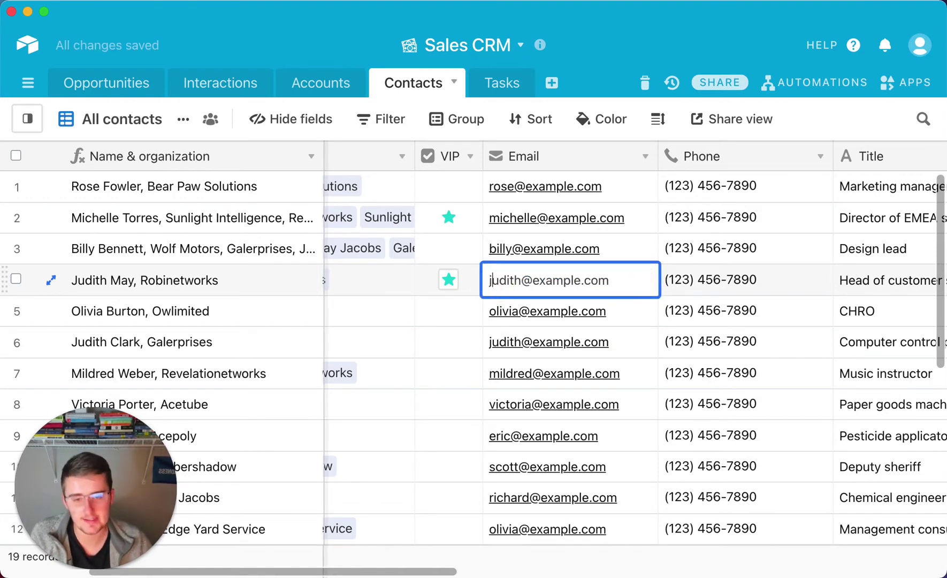
click(673, 289)
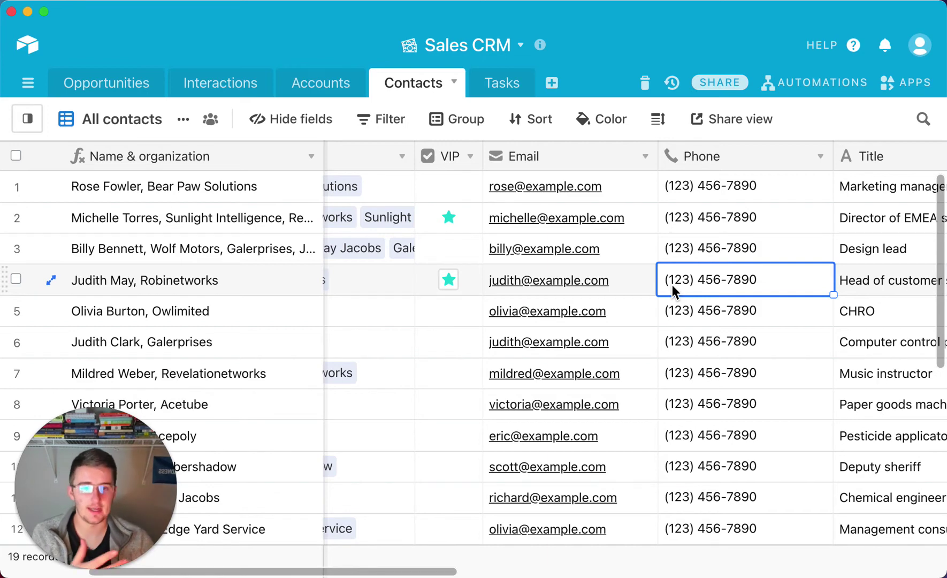
Insert a new field directly after the Email field and set its type to Formula.
right_click(567, 155)
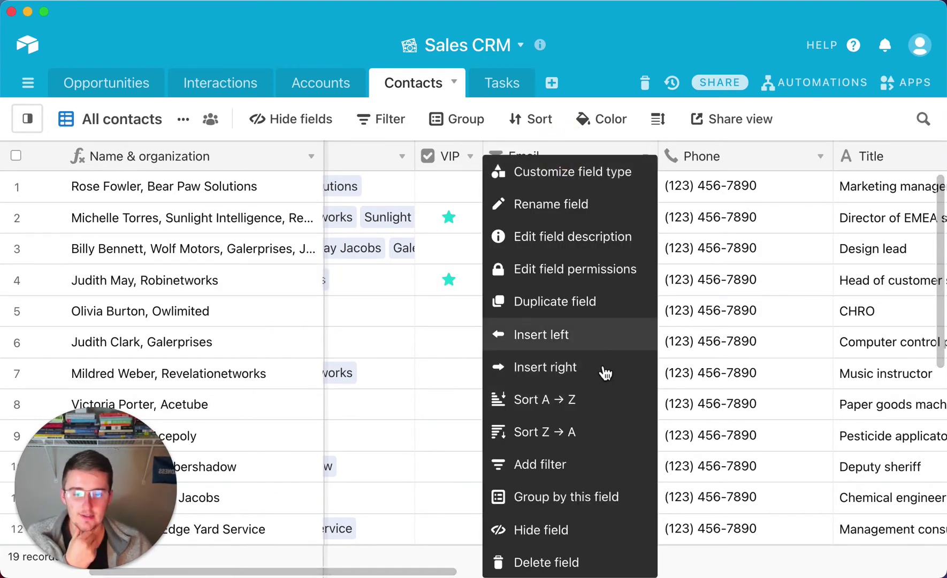
click(582, 370)
scroll(667, 345, down, 3)
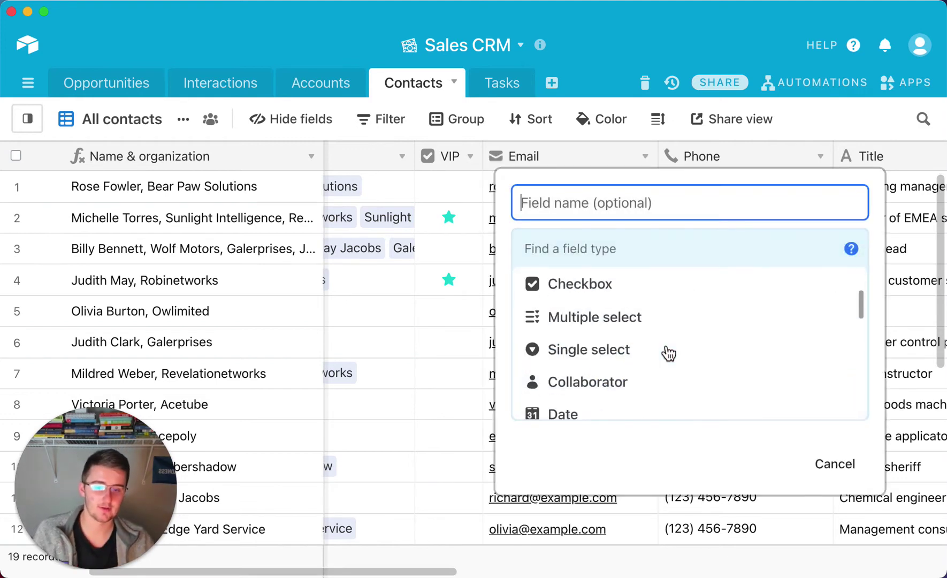
scroll(666, 352, down, 3)
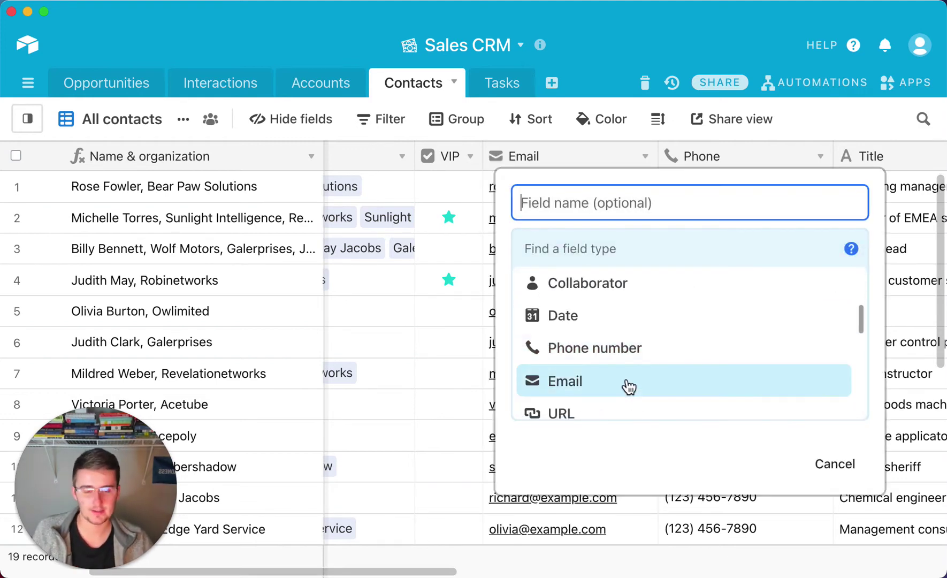
scroll(627, 387, down, 5)
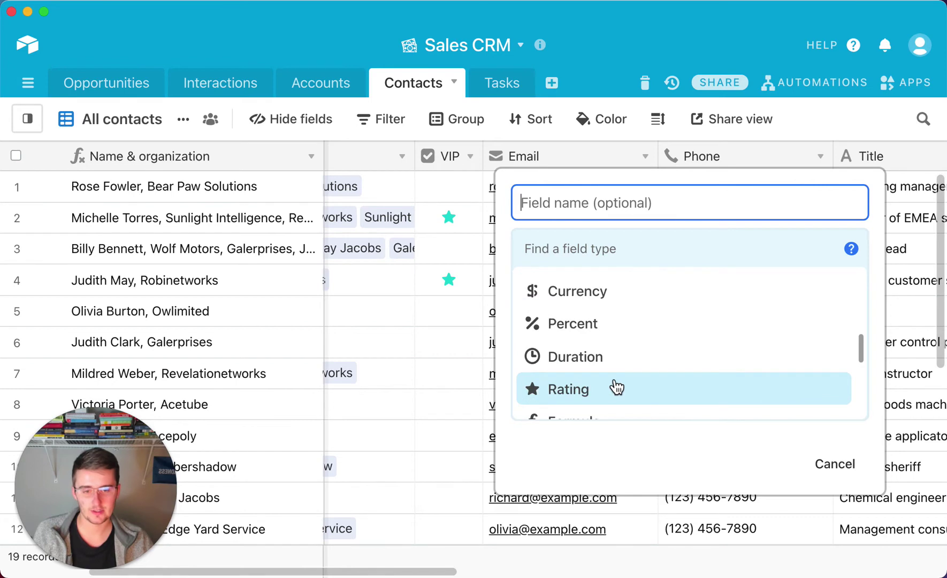
scroll(615, 388, down, 2)
click(596, 349)
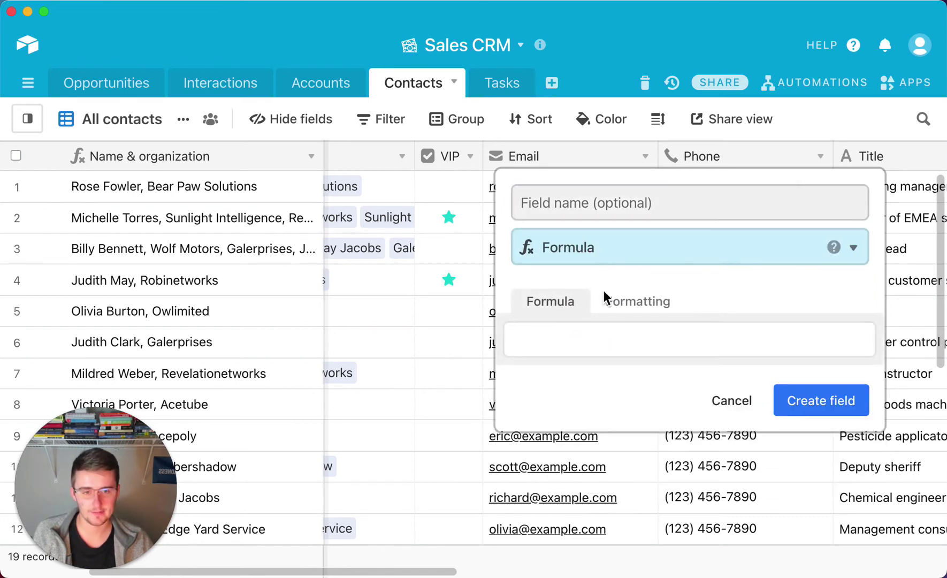
Name the new field Lower, give it the formula LOWER(Email), and create it.
click(599, 206)
text(Lower)
click(585, 336)
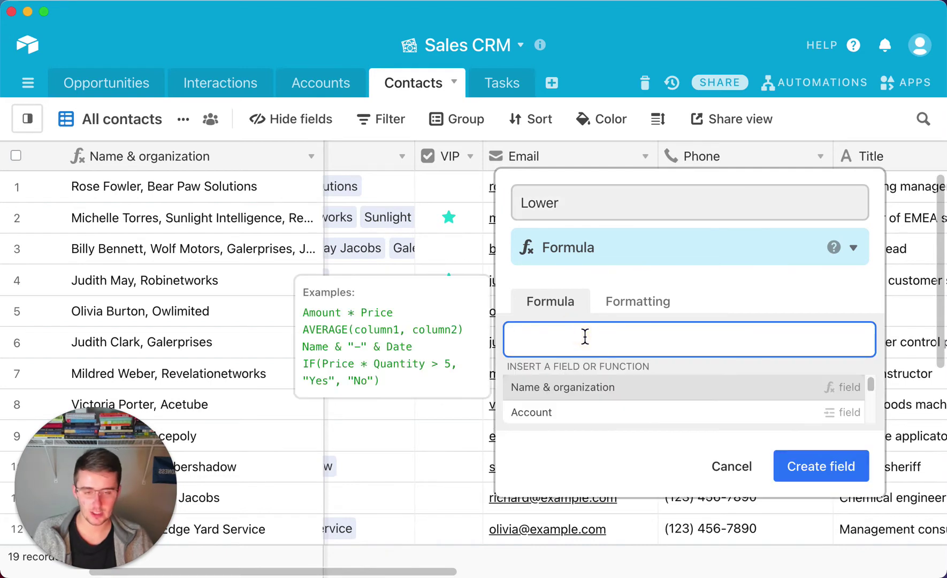
text(low)
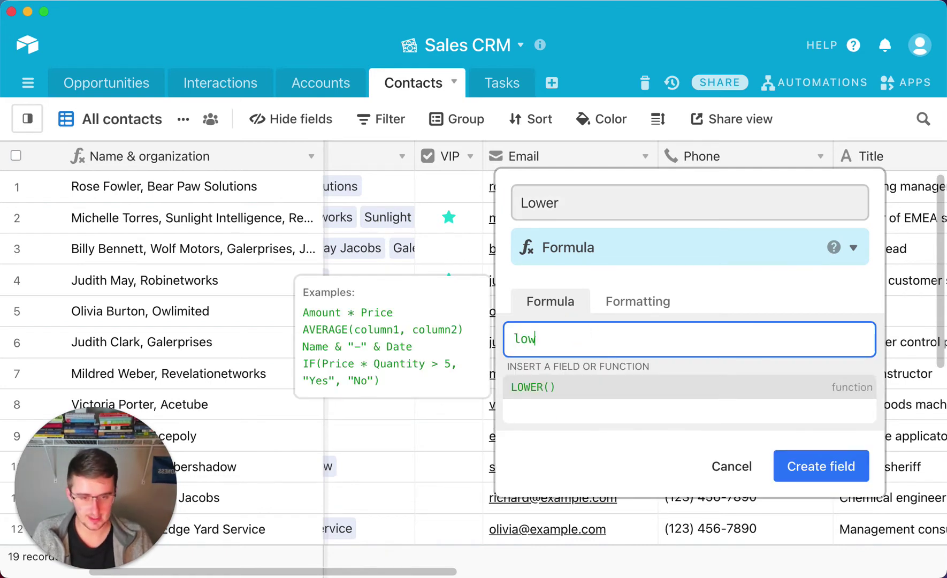
click(564, 387)
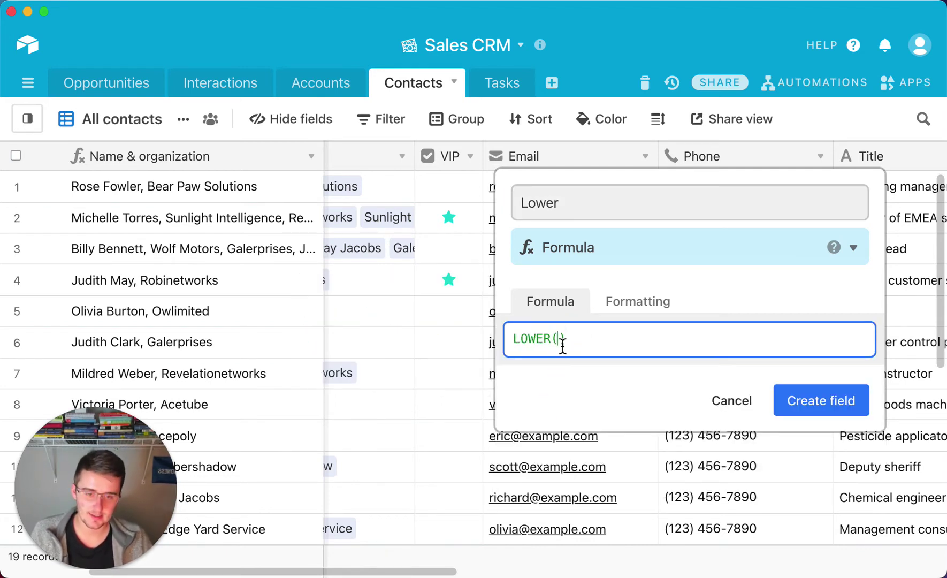
click(561, 341)
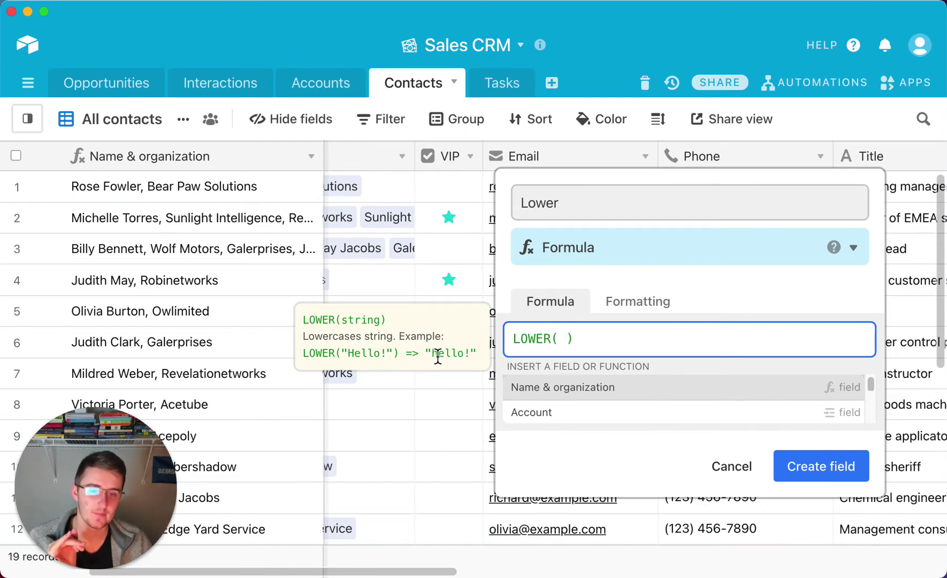
key(BackSpace)
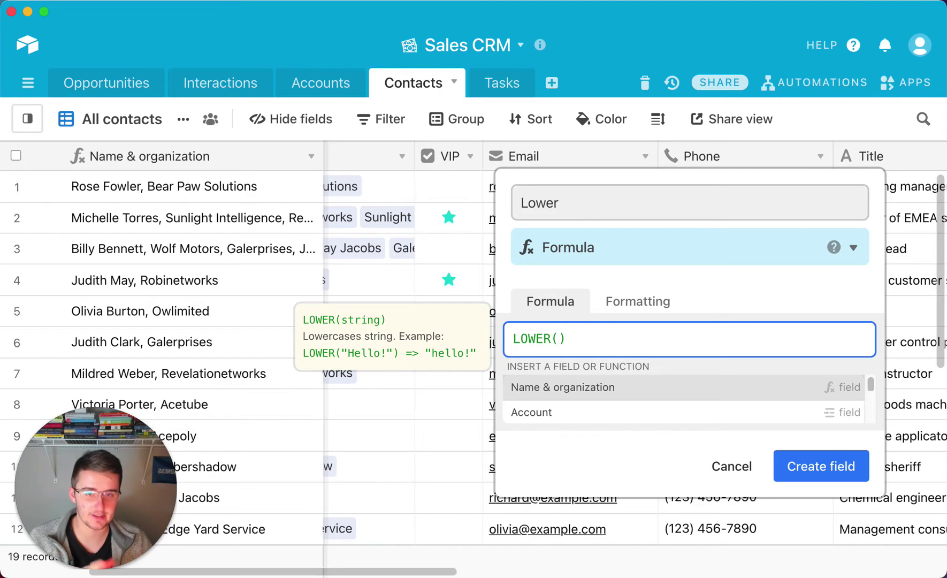
text(emai)
click(608, 402)
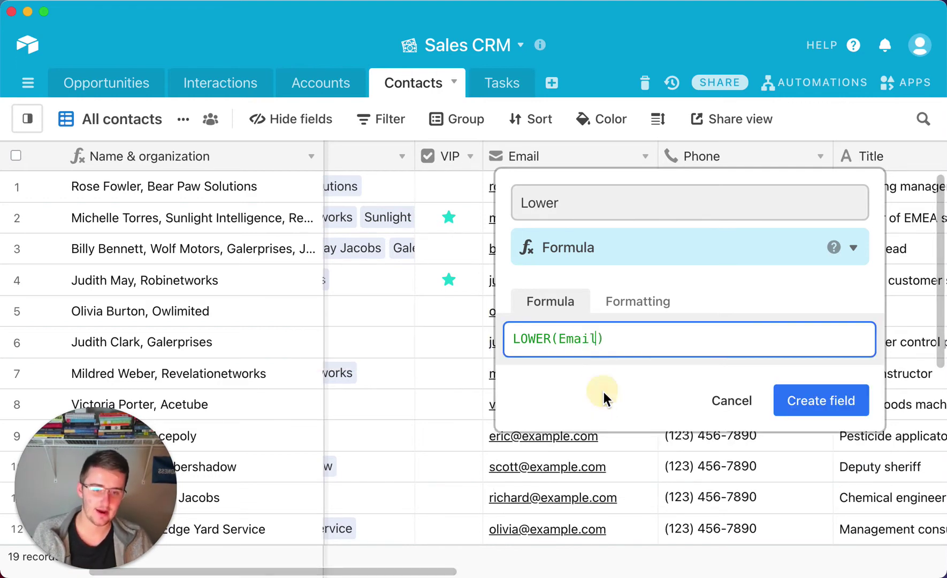
click(816, 407)
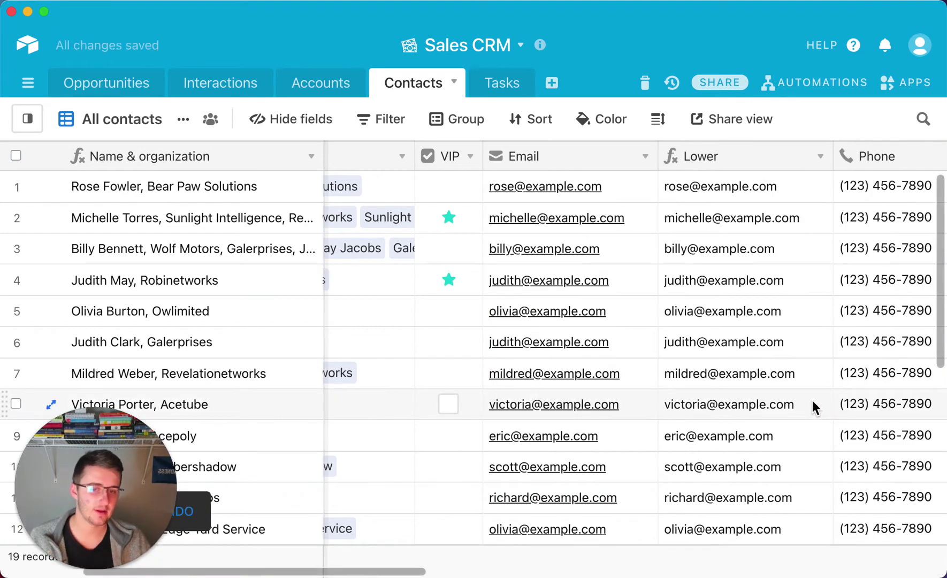
Replace the lowercase first letter of the fourth contact's email with a capital to test the Lower field.
click(645, 279)
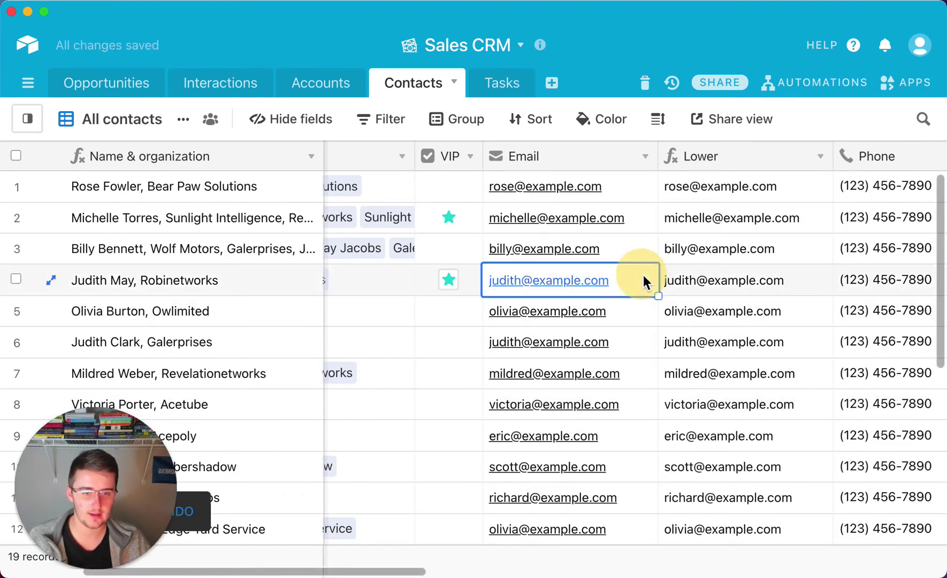
click(642, 279)
click(491, 282)
key(BackSpace)
text(J)
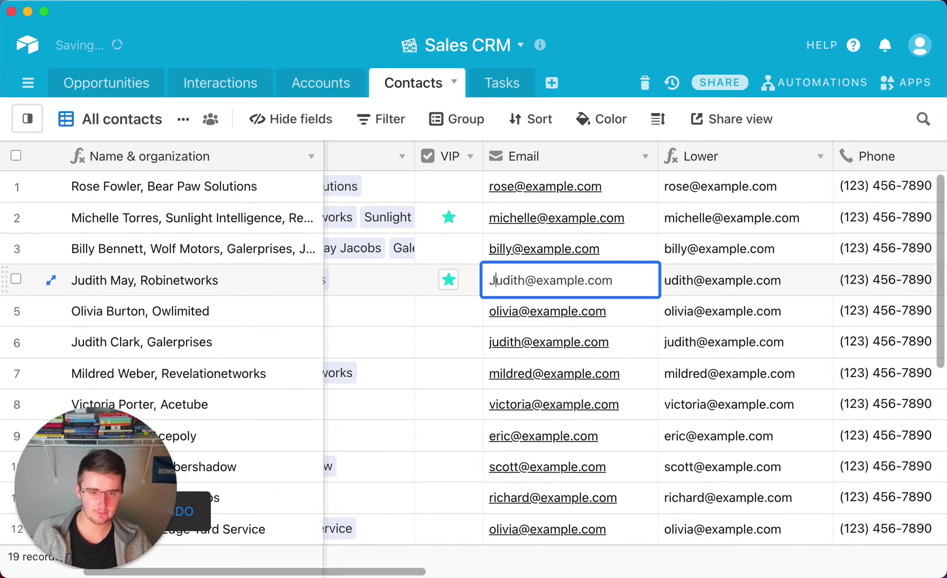
click(651, 232)
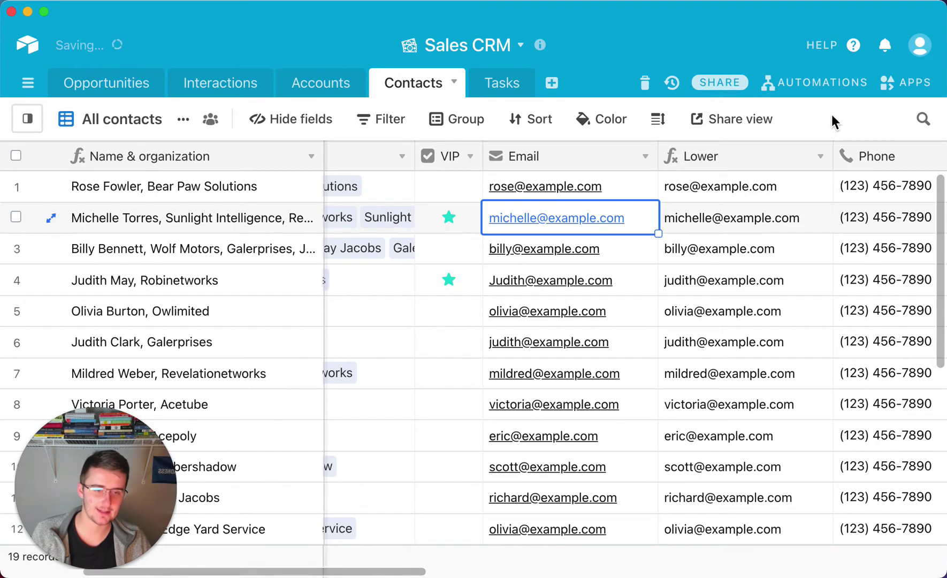
Replace the Lower field's formula with UPPER(Email), save it, and compare its output with the Email field.
click(821, 157)
click(752, 171)
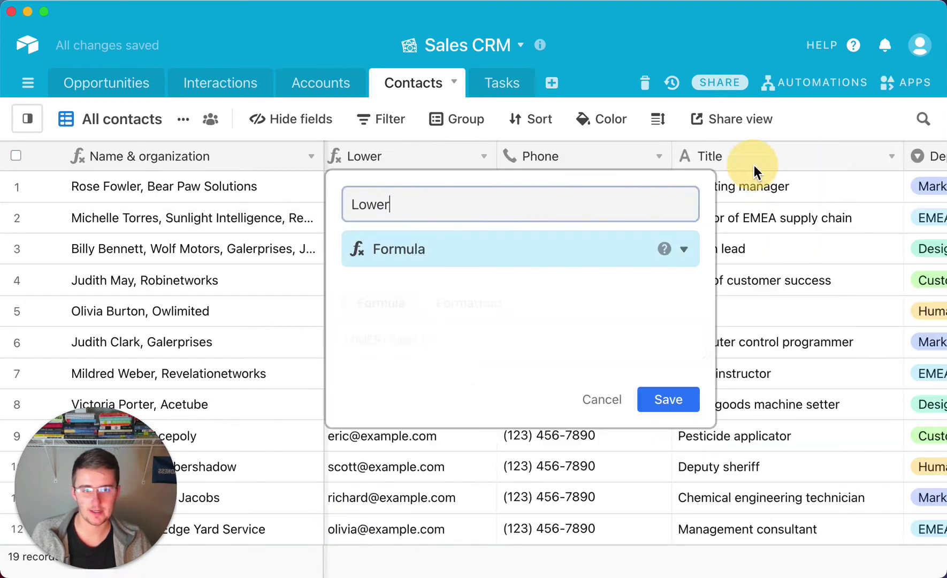
click(523, 333)
key(super+a)
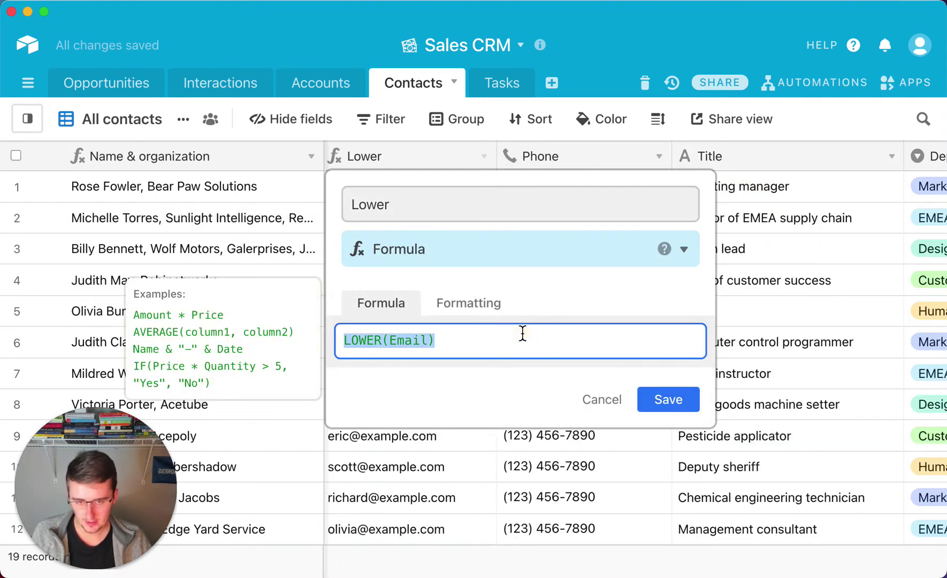
text(Upp)
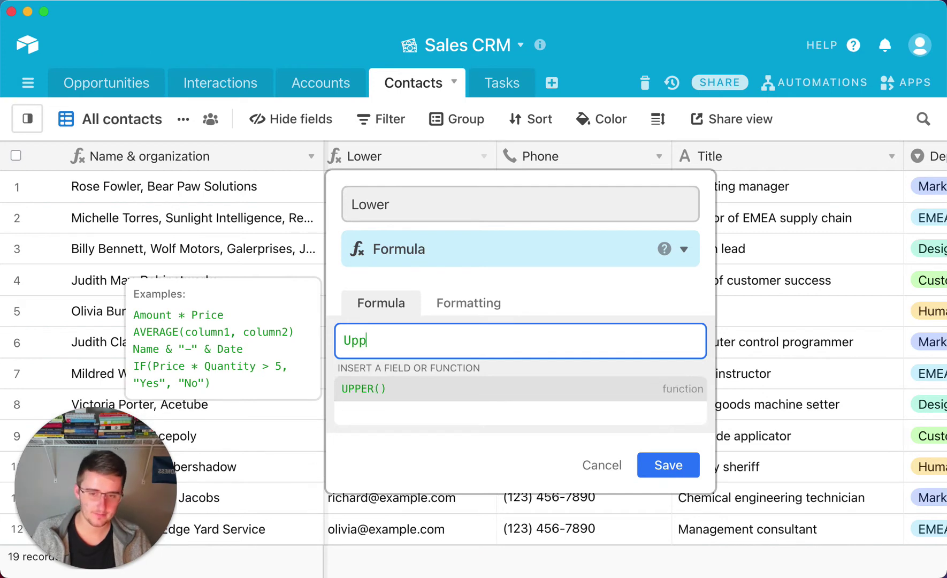
click(494, 391)
text(em)
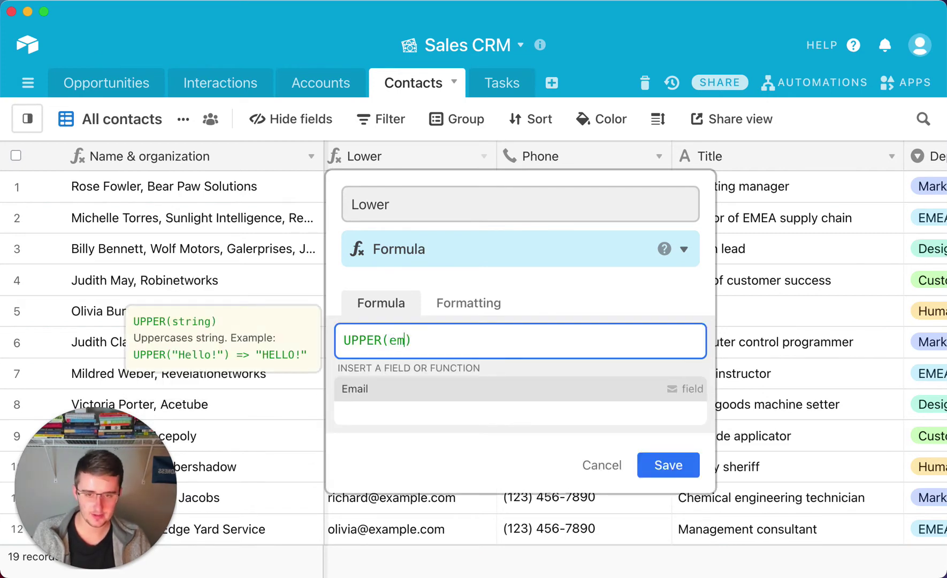
click(458, 394)
click(669, 399)
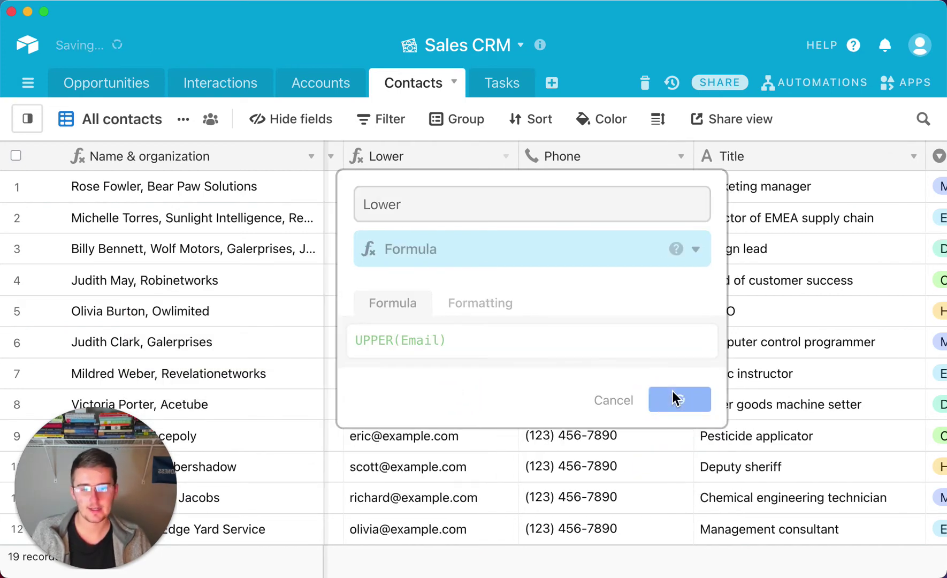
drag(475, 572, 392, 573)
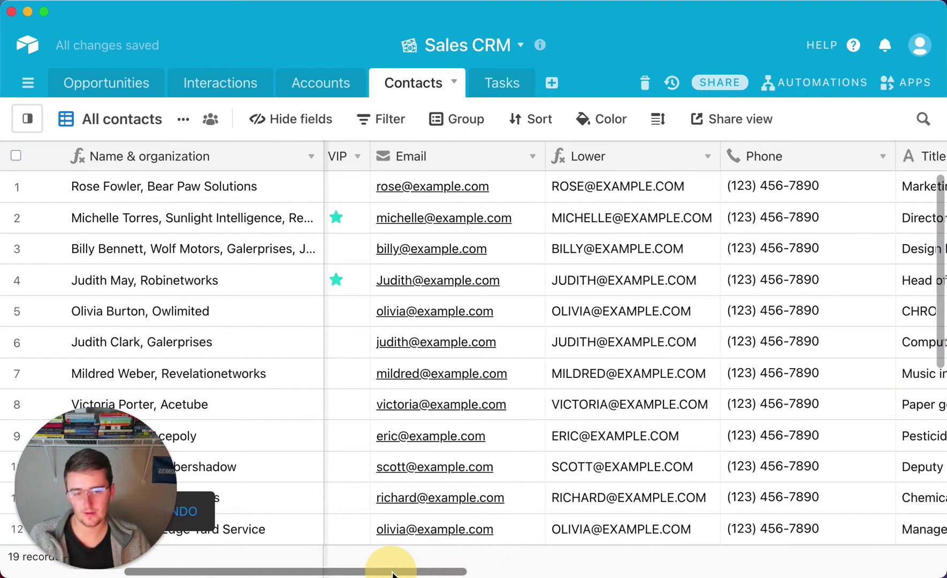
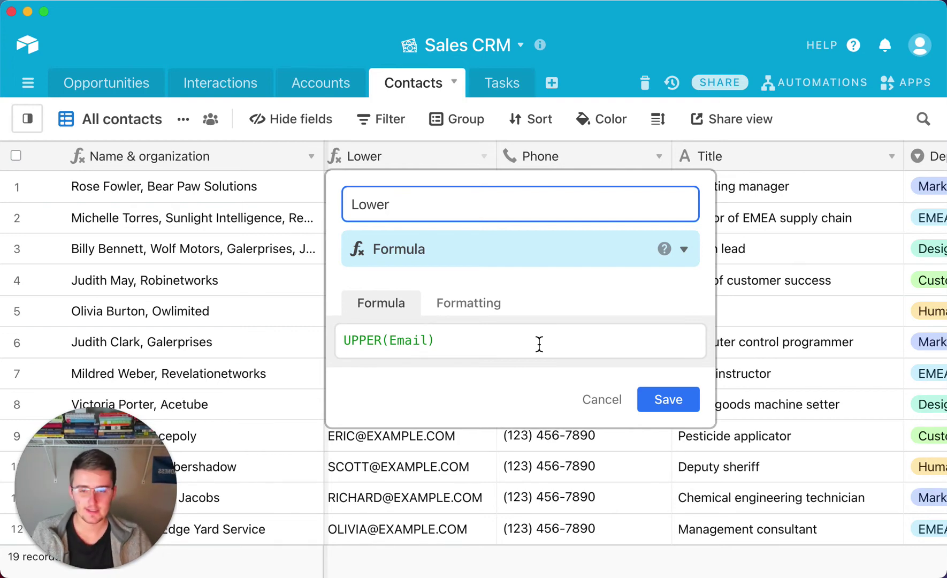
Replace the Lower field's formula with LOWER(Email), save it, and bring the Email field back alongside for comparison.
click(539, 344)
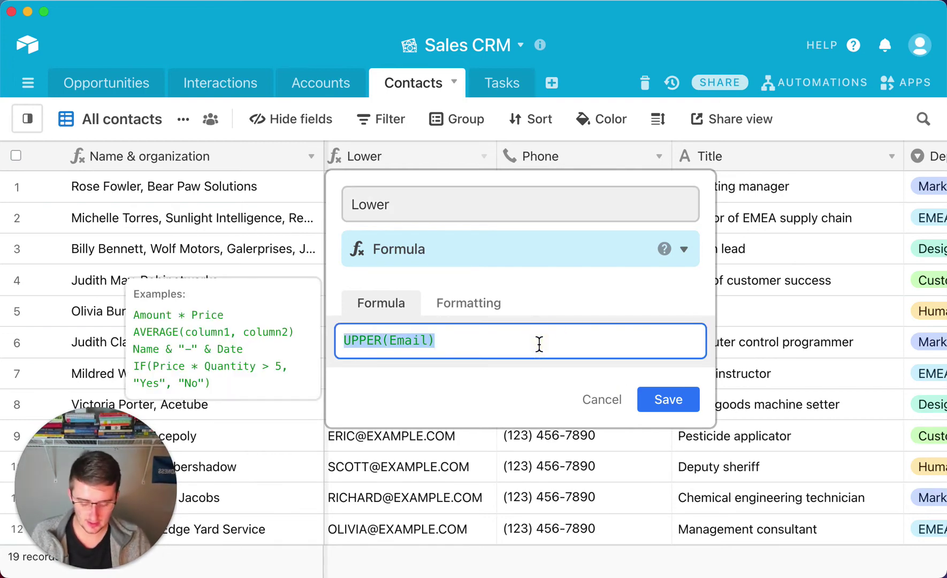
text(low)
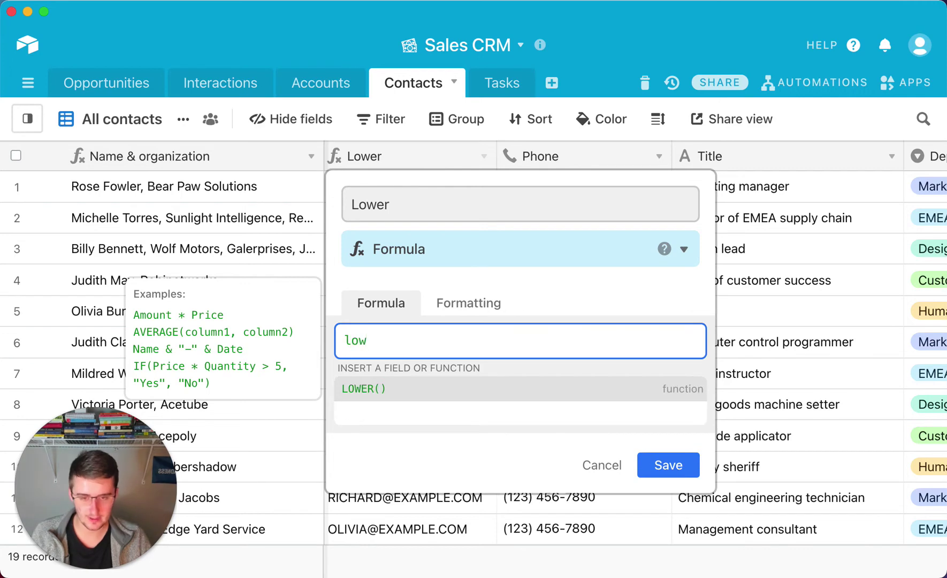
click(462, 389)
text(emai)
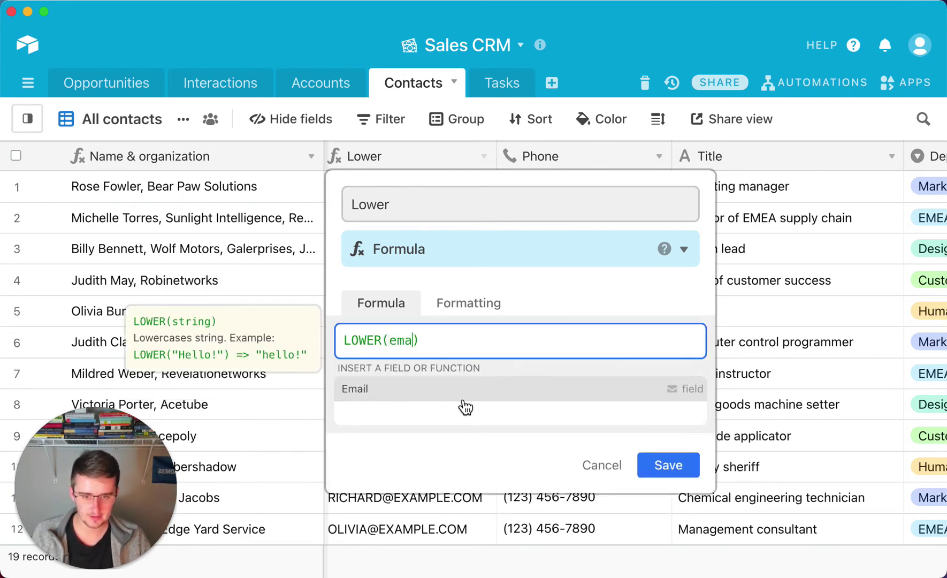
click(459, 400)
click(666, 399)
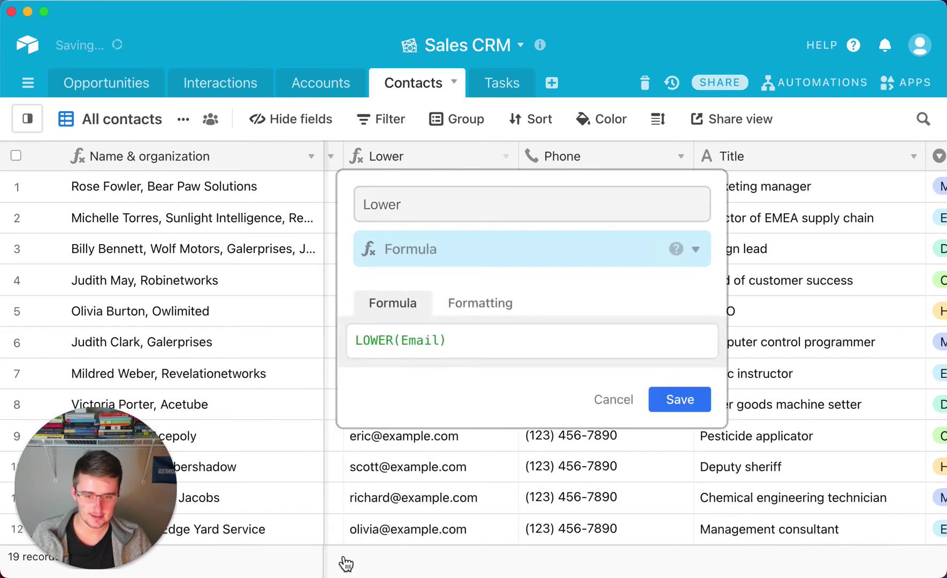
drag(345, 570, 244, 568)
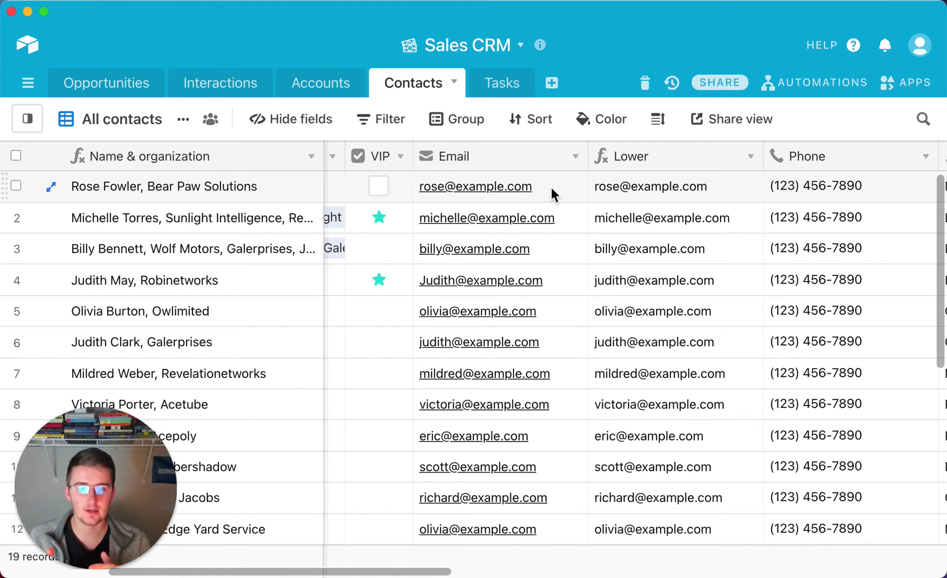
Reopen the Lower field's settings and wrap its formula in a trim function, giving trim(LOWER(Email)).
click(752, 157)
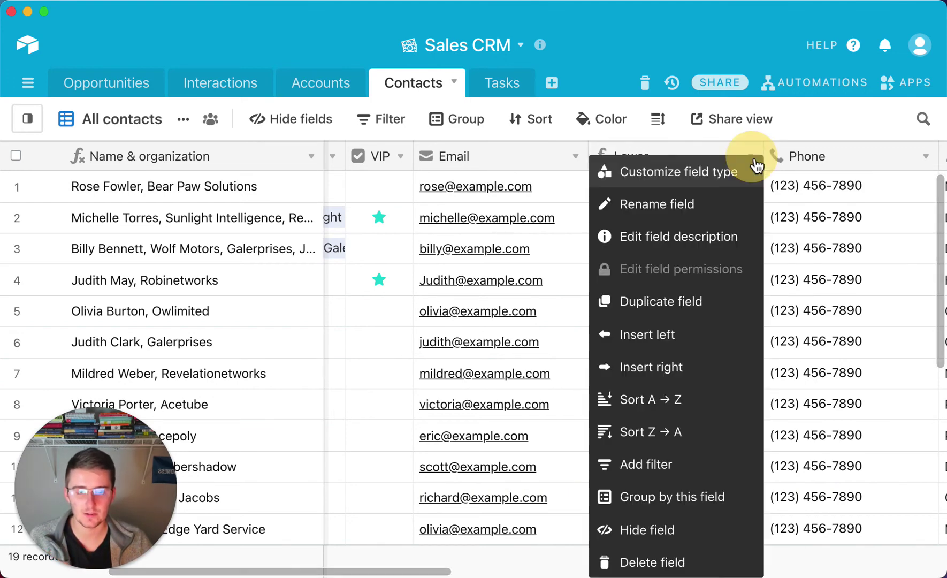
click(724, 186)
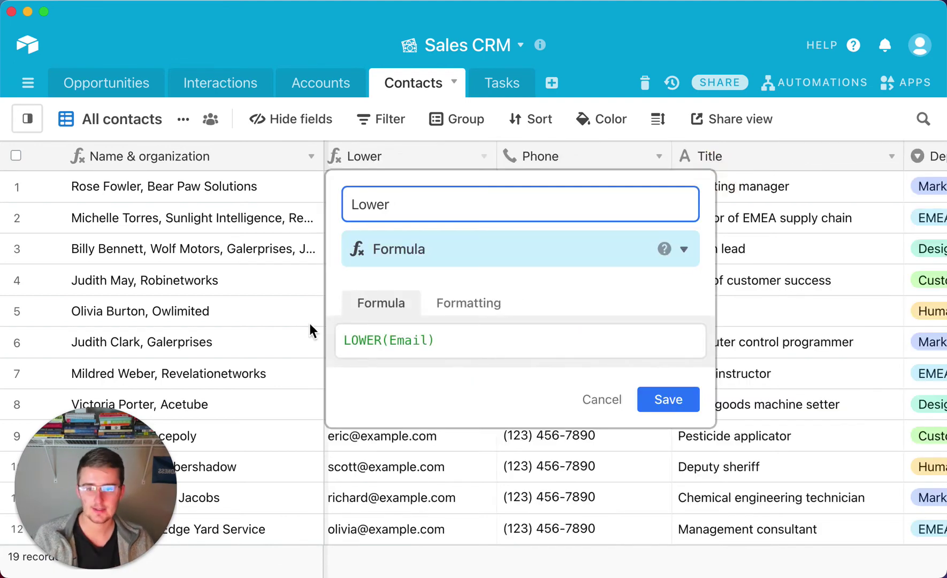
click(347, 340)
text(trim)
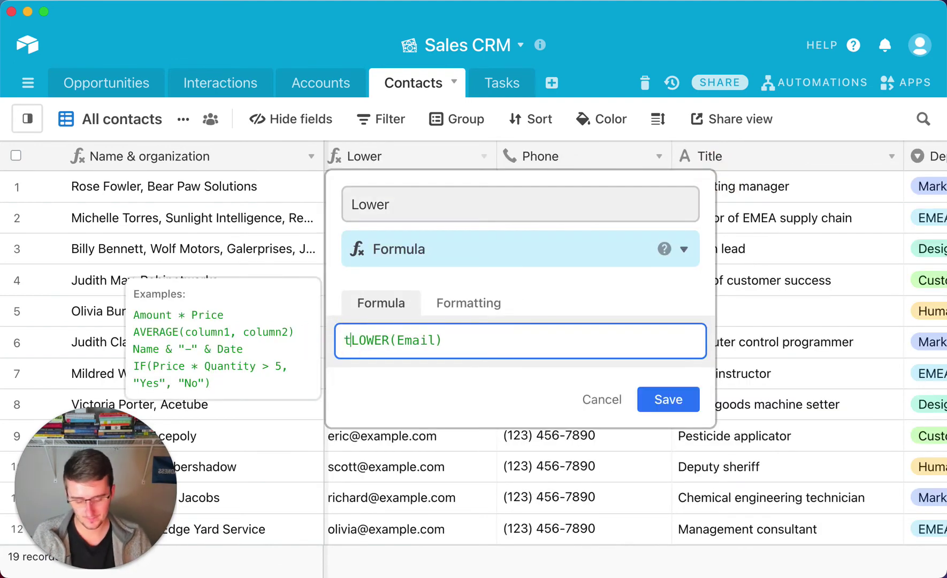
text(()
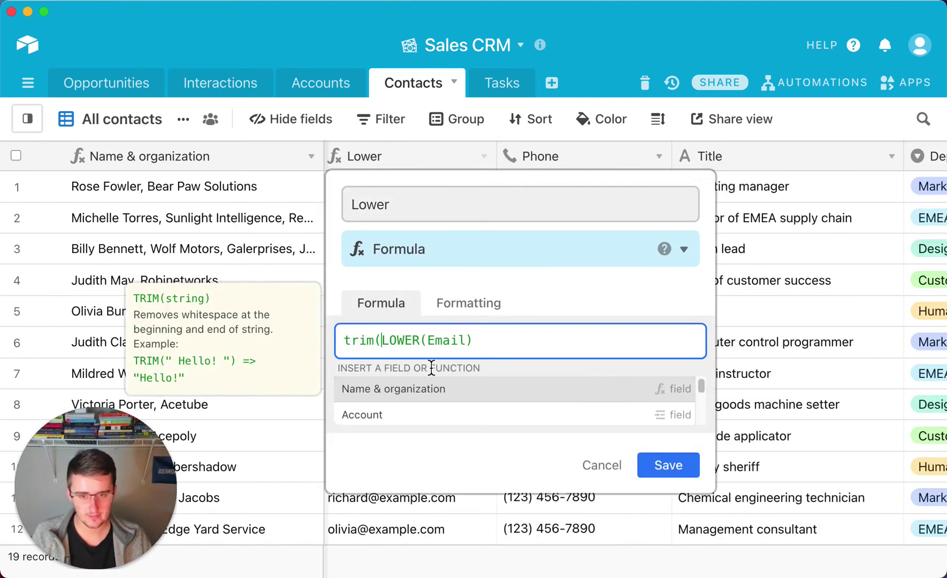
click(526, 335)
click(525, 342)
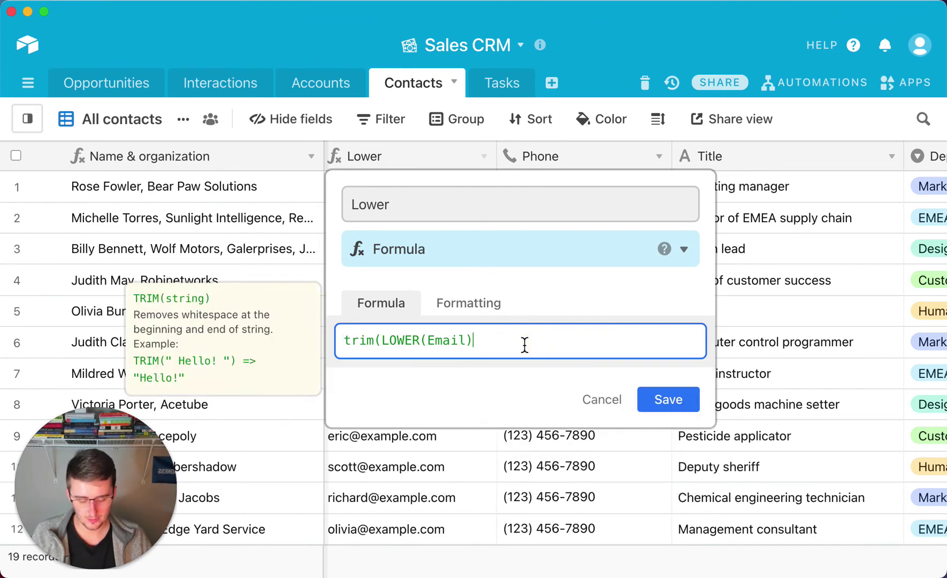
text())
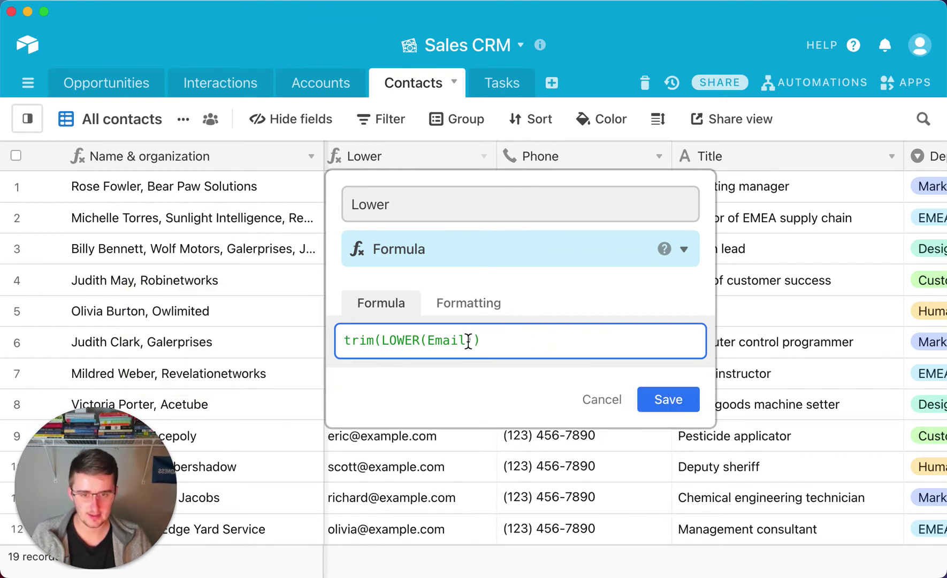
Replace the lowercase function name with the suggested TRIM, clean up the parentheses to TRIM(LOWER(Email)), and save the field.
click(375, 341)
click(380, 389)
click(391, 343)
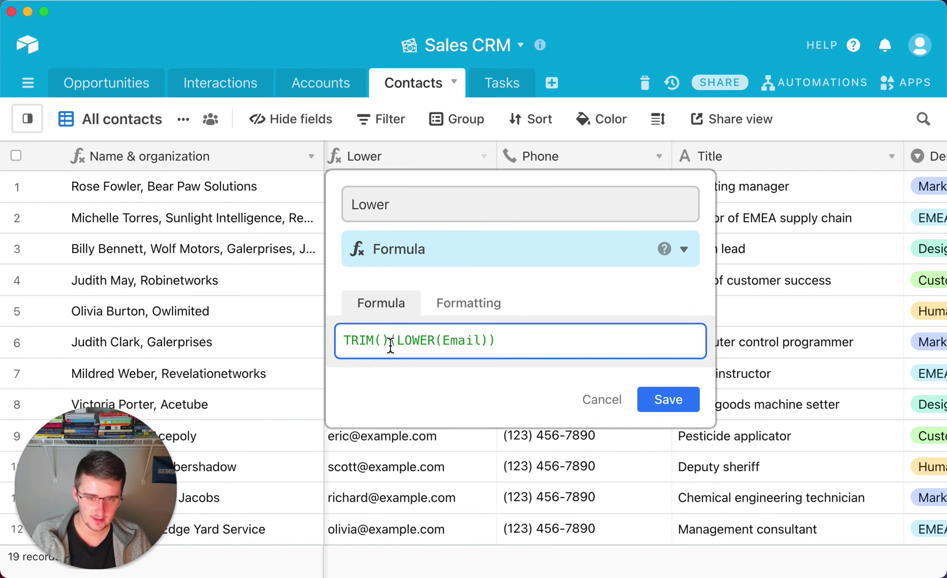
key(BackSpace)
click(390, 345)
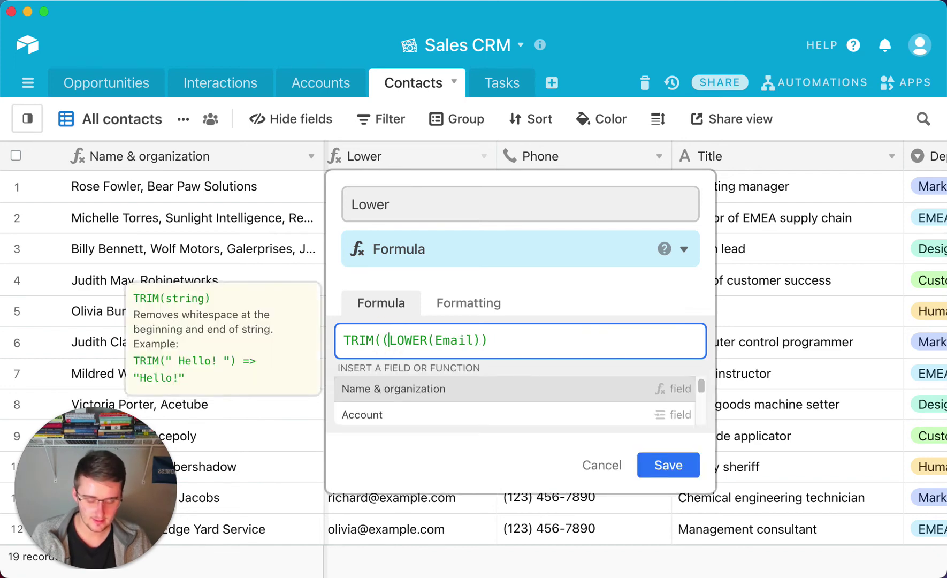
key(BackSpace)
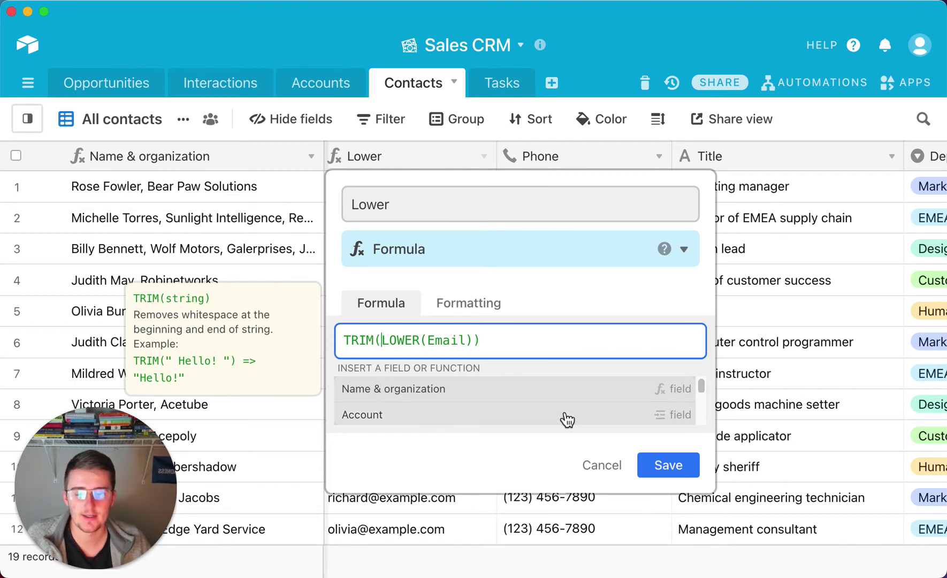
click(692, 469)
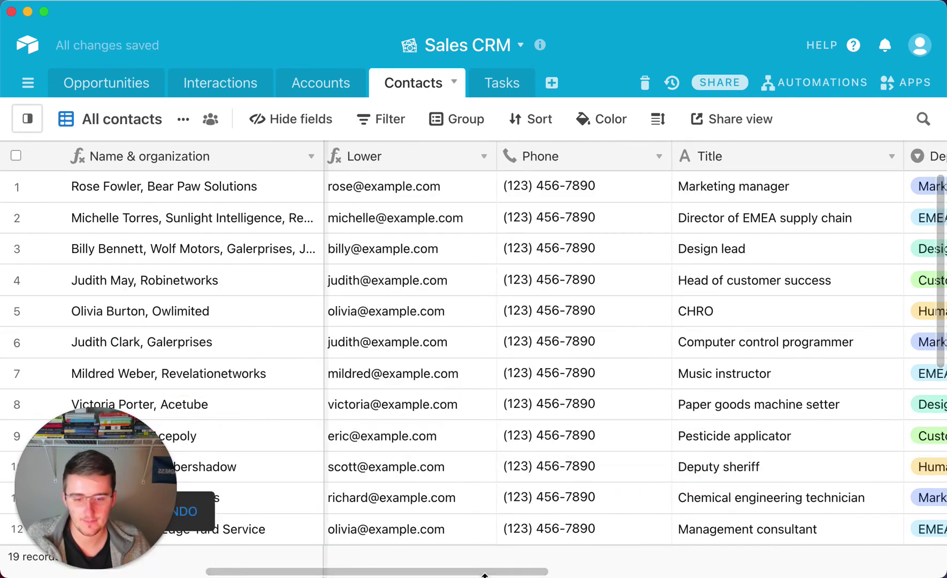
drag(483, 569, 391, 573)
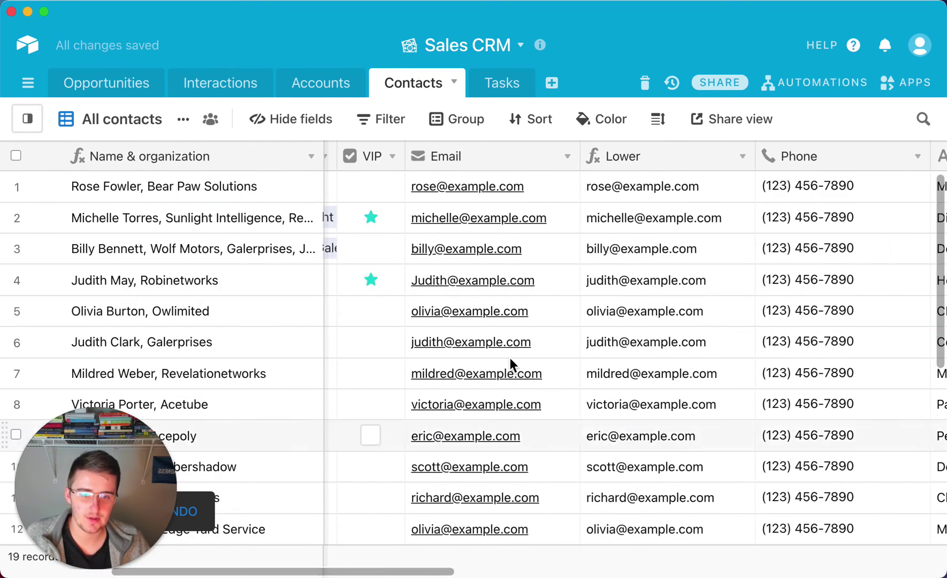
Change the Lower field's formula to TRIM(LOWER({Name & organization})) and save it.
click(551, 314)
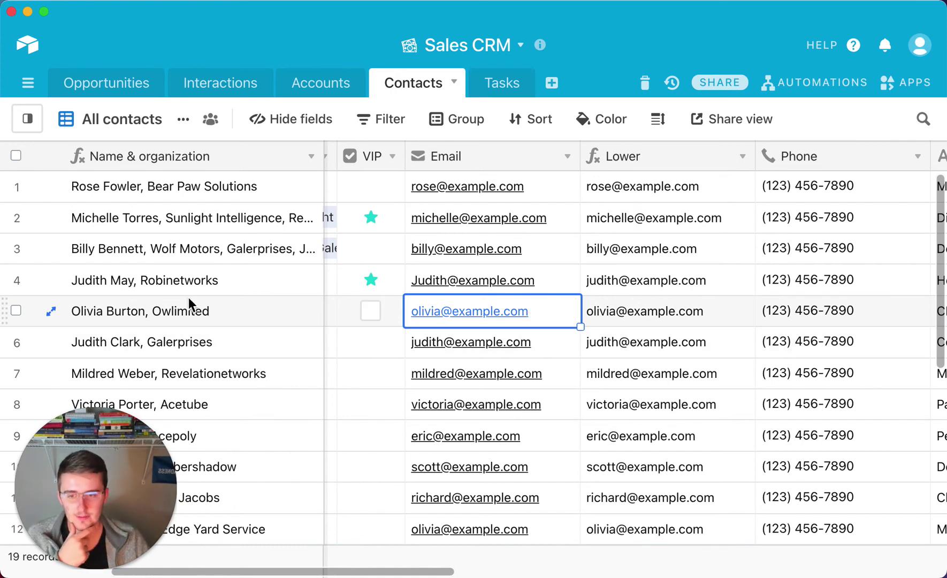
click(186, 316)
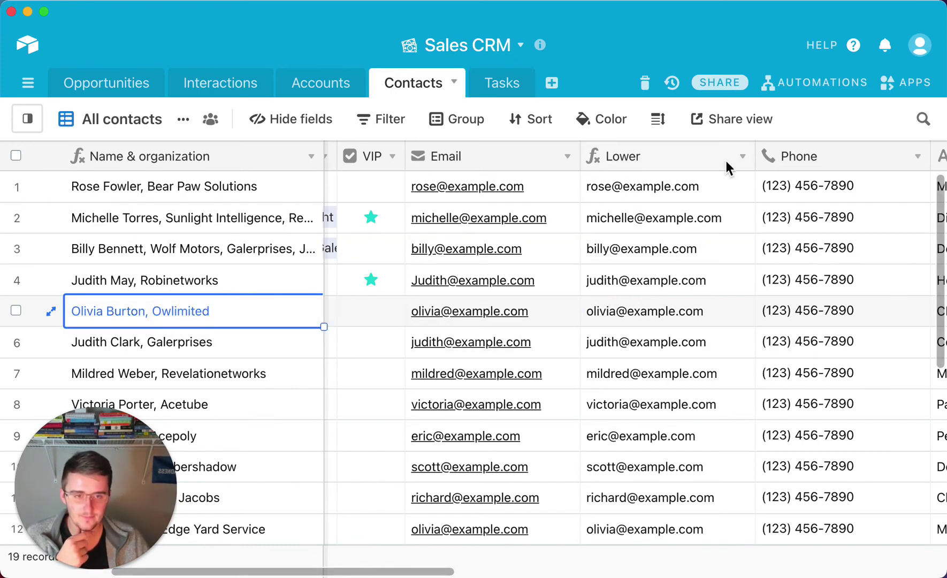
click(744, 157)
click(669, 170)
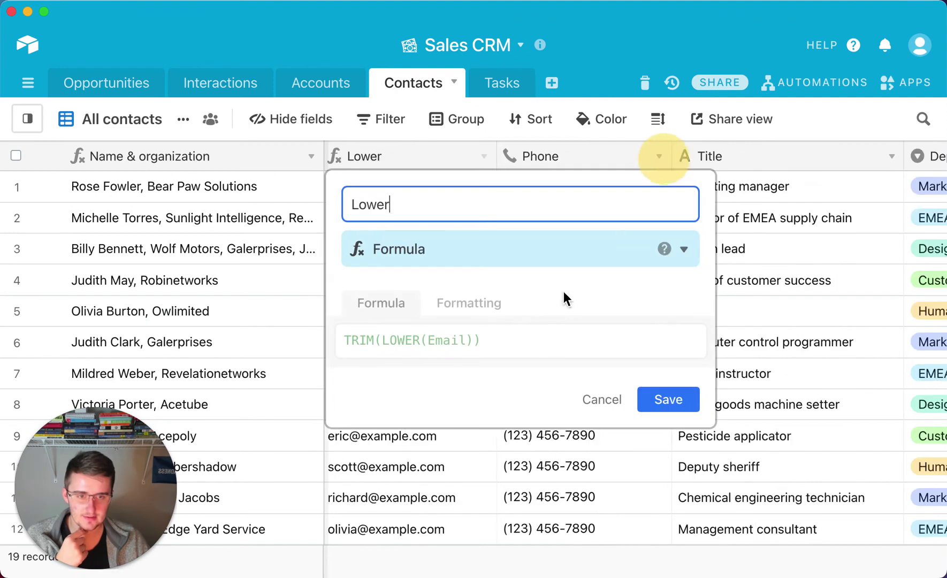
drag(428, 340, 467, 348)
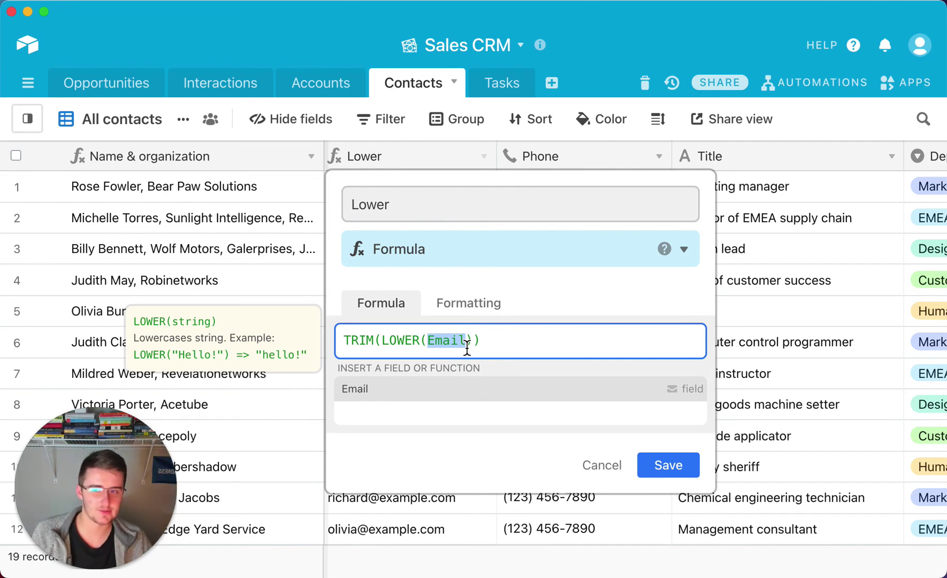
text(name)
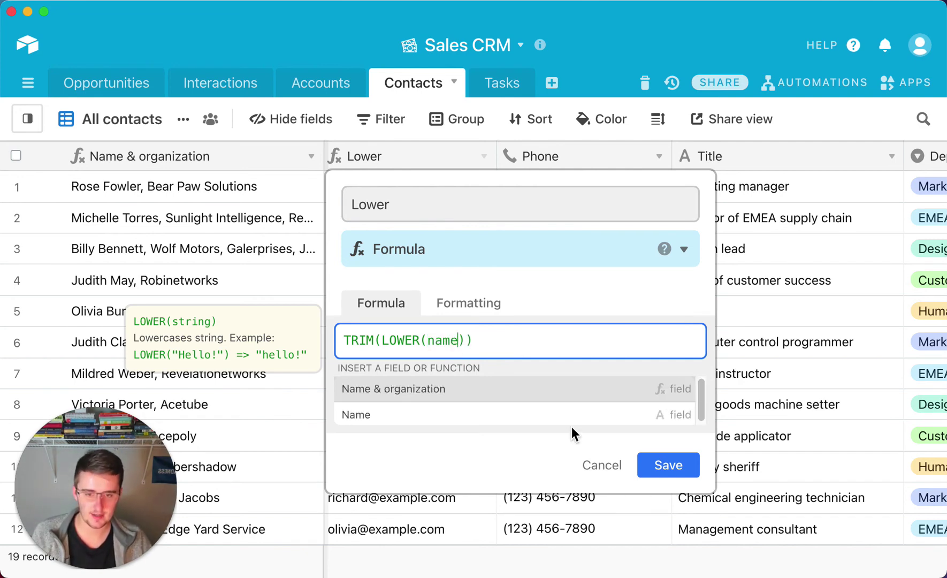
click(564, 385)
click(697, 398)
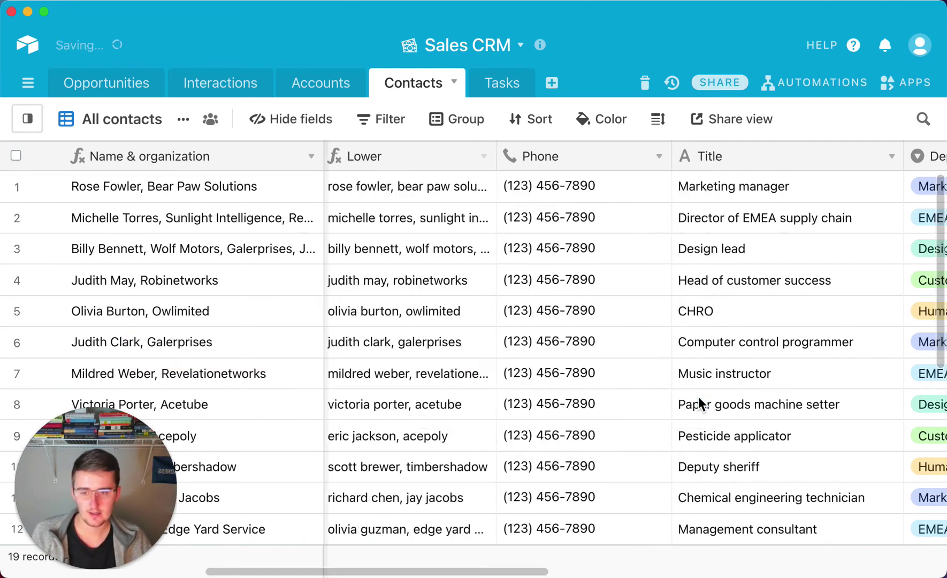
Swap the Name & organization reference in the Lower field's formula for Email, giving TRIM(LOWER(Email)), and save it.
drag(467, 572, 437, 567)
click(553, 155)
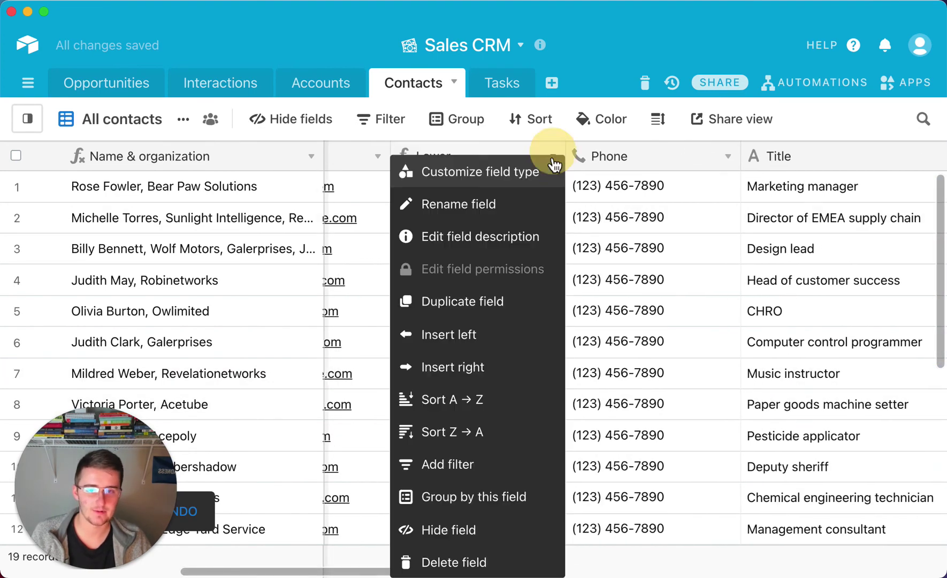
click(520, 169)
drag(427, 341, 588, 347)
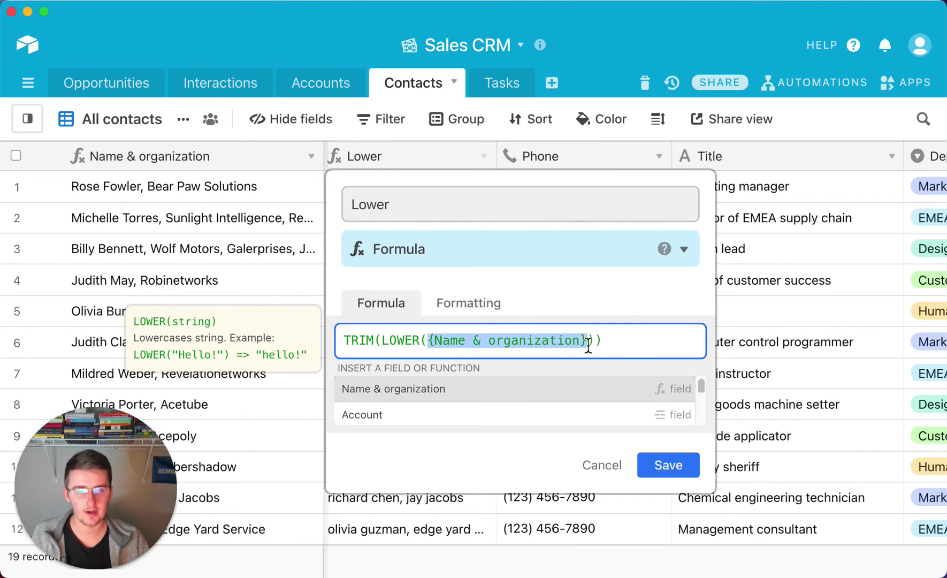
text(email)
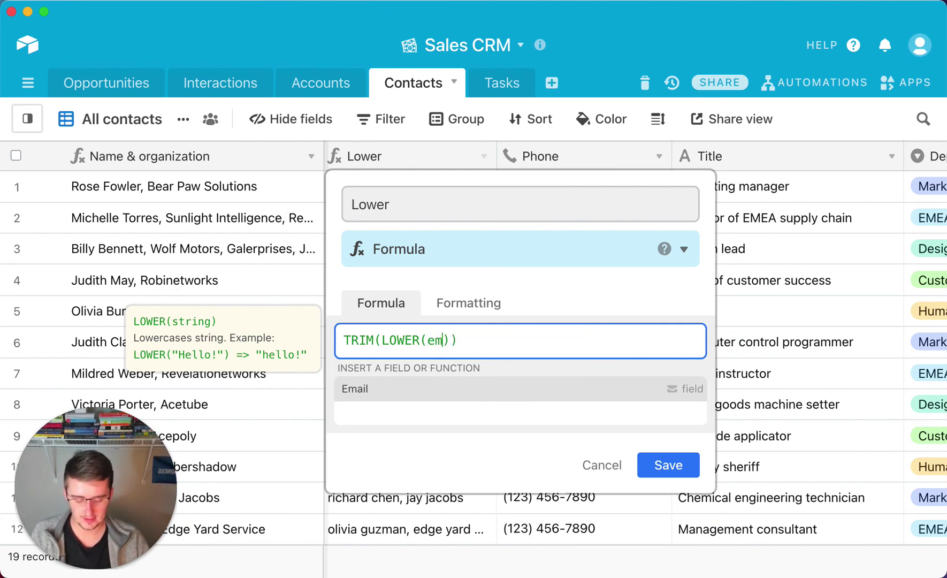
click(591, 392)
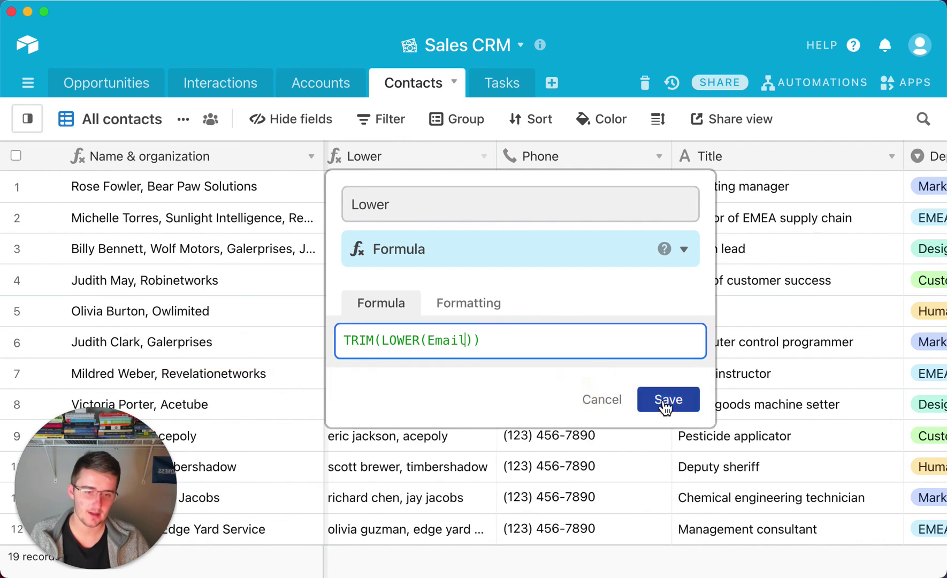
click(666, 398)
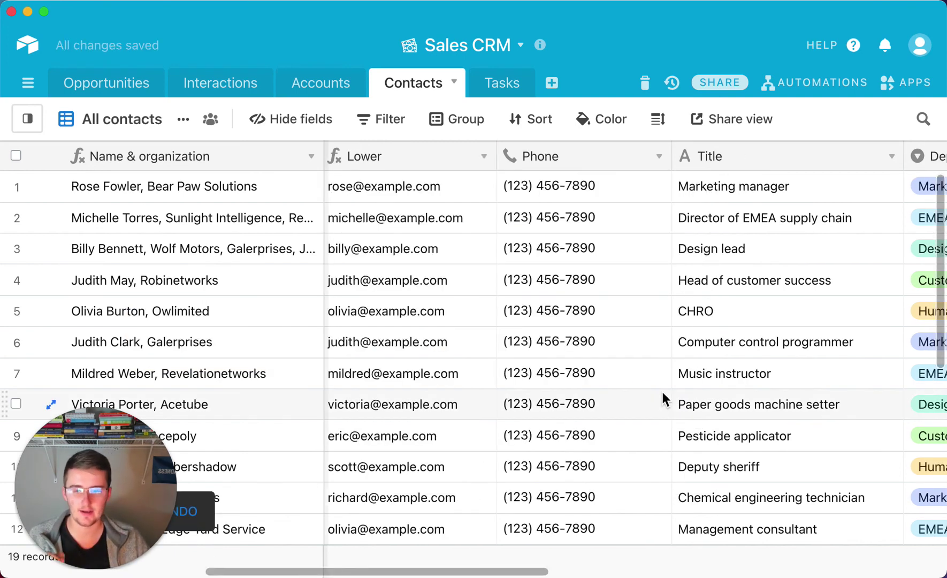